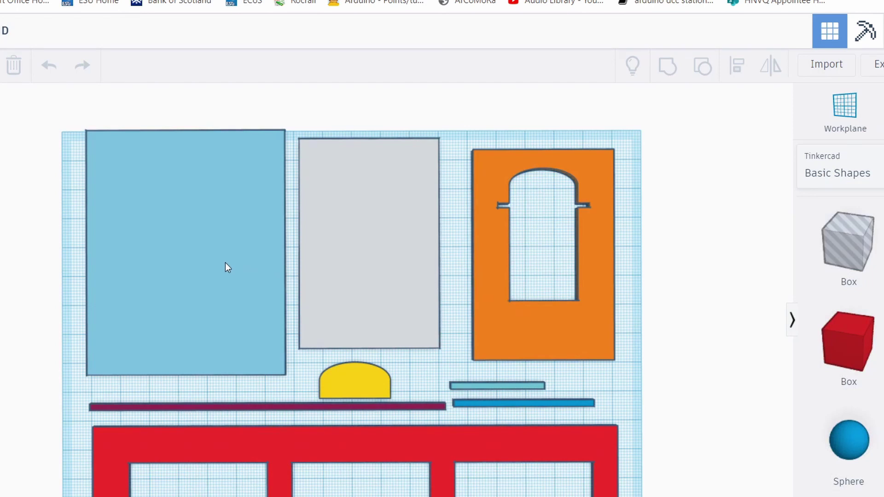
pyautogui.scroll(-2, 225, 263)
pyautogui.scroll(-2, 169, 418)
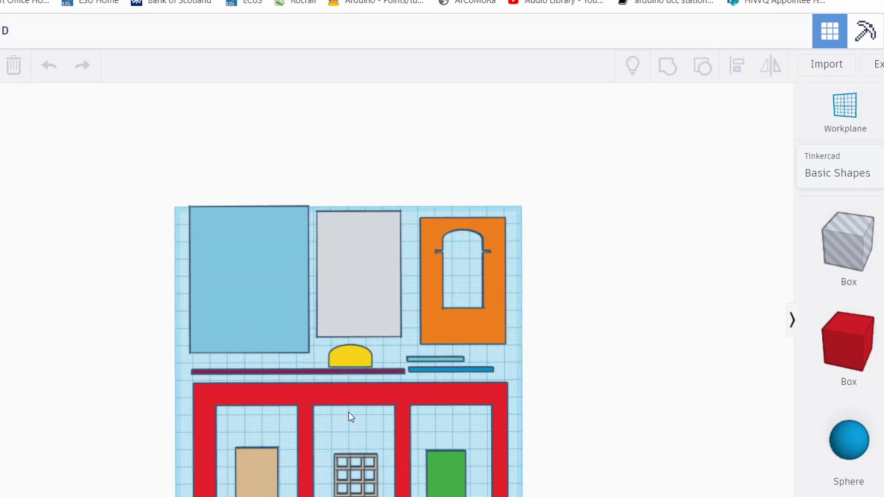
# - Inspect the red frame, window grid and tan plate in Tinkercad, then bring up the export options
pyautogui.moveTo(349, 413); pyautogui.dragTo(369, 278, button='middle')
pyautogui.scroll(2, 368, 278)
pyautogui.scroll(3, 368, 278)
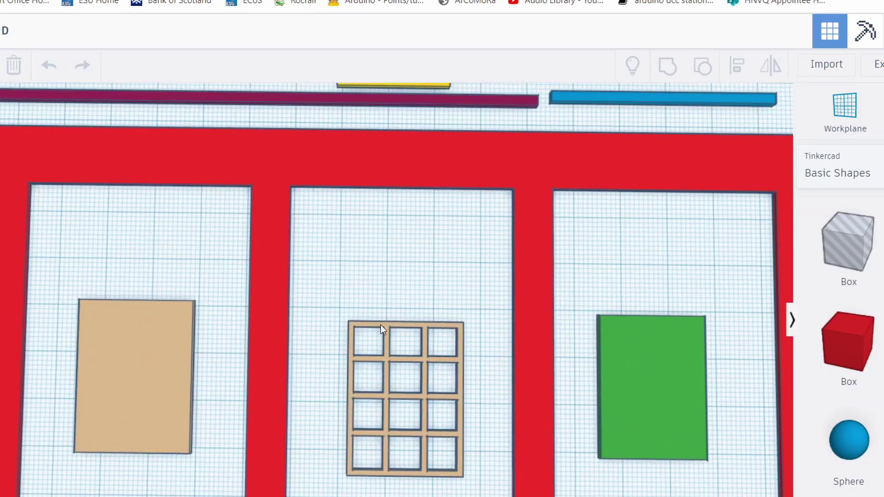
pyautogui.scroll(-3, 381, 324)
pyautogui.moveTo(381, 324); pyautogui.dragTo(398, 220, button='right')
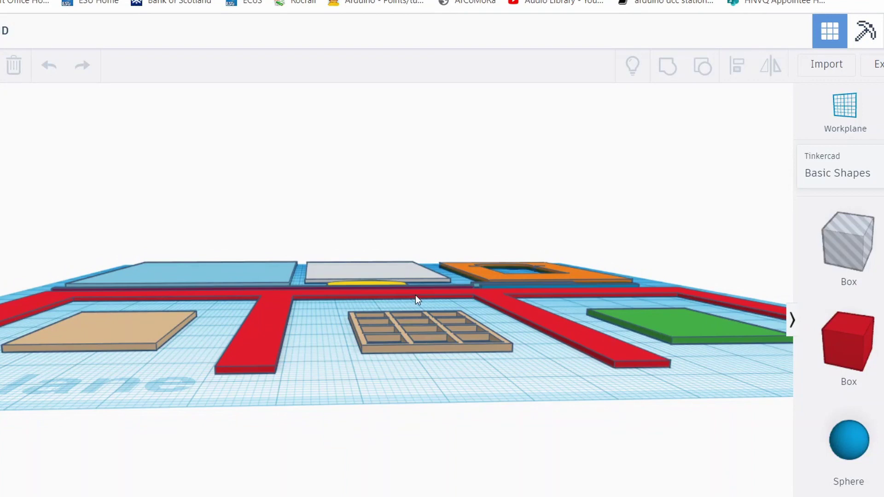
pyautogui.click(402, 325)
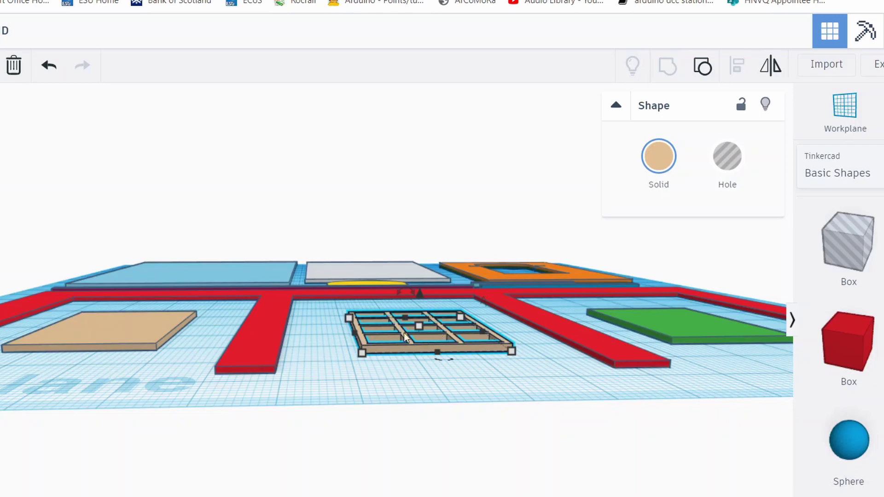
pyautogui.press('f')
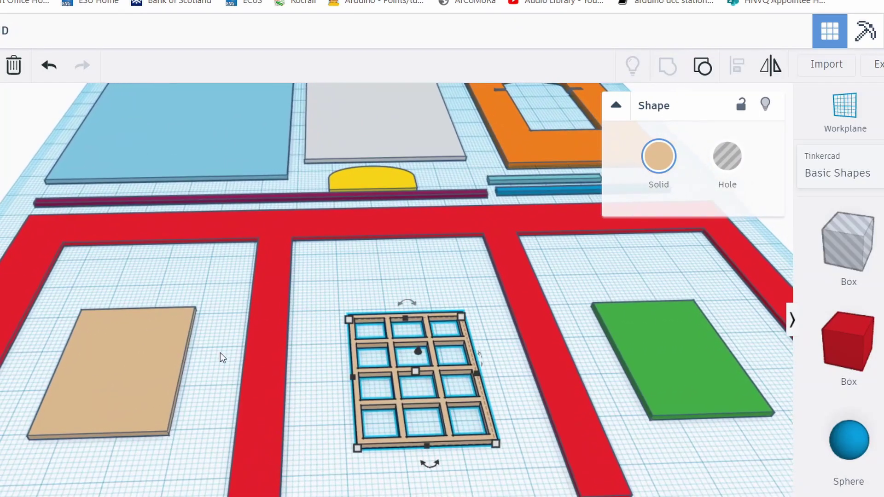
pyautogui.click(163, 342)
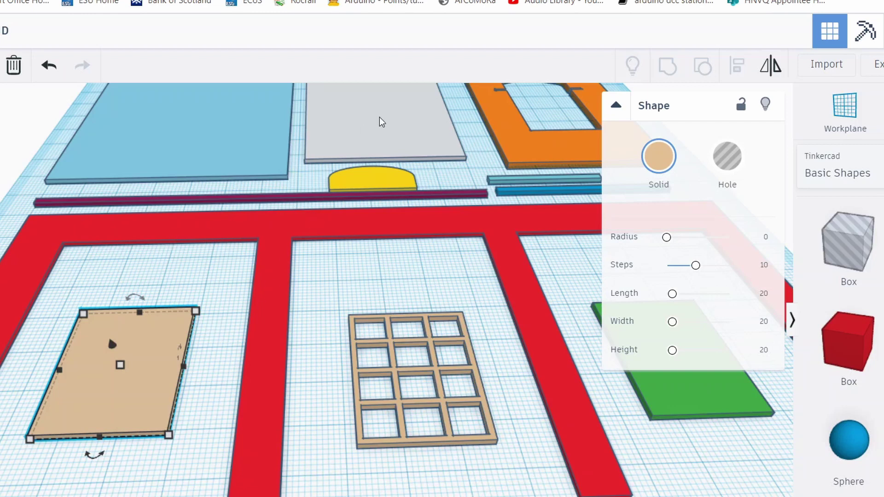
pyautogui.click(877, 66)
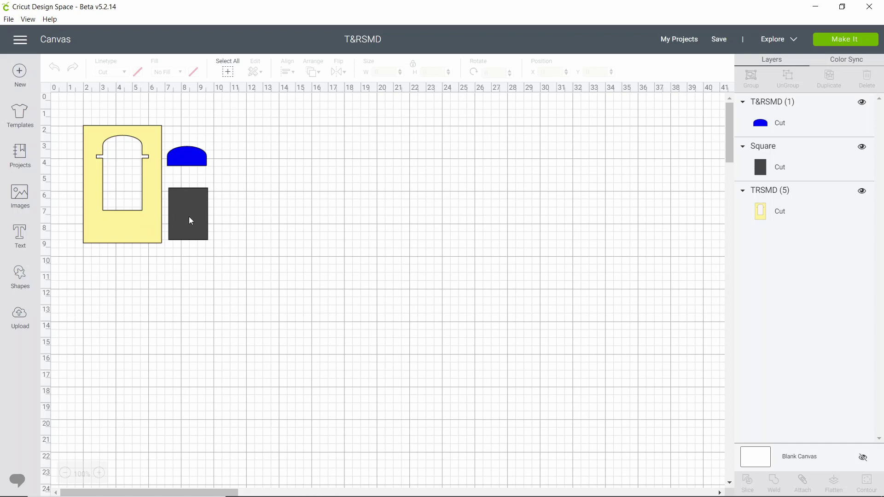
# - Recolour the yellow window plate and grey square blue, then go to the Upload page
pyautogui.click(154, 227)
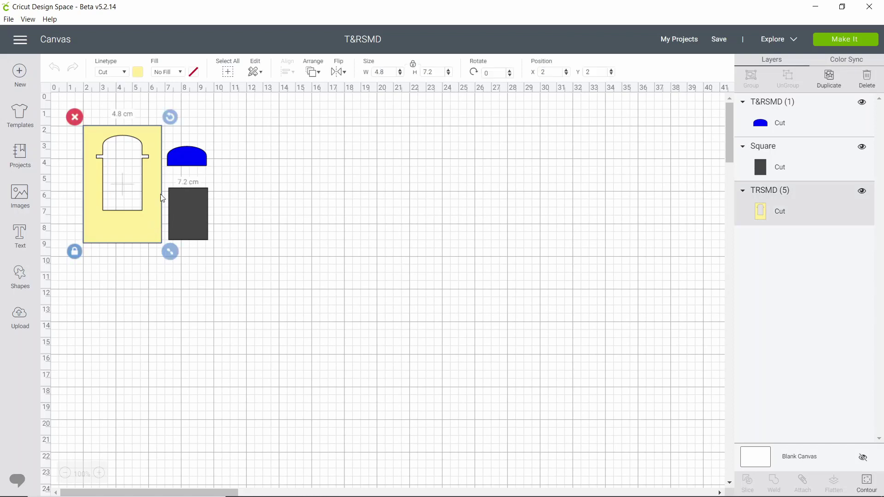
pyautogui.click(138, 72)
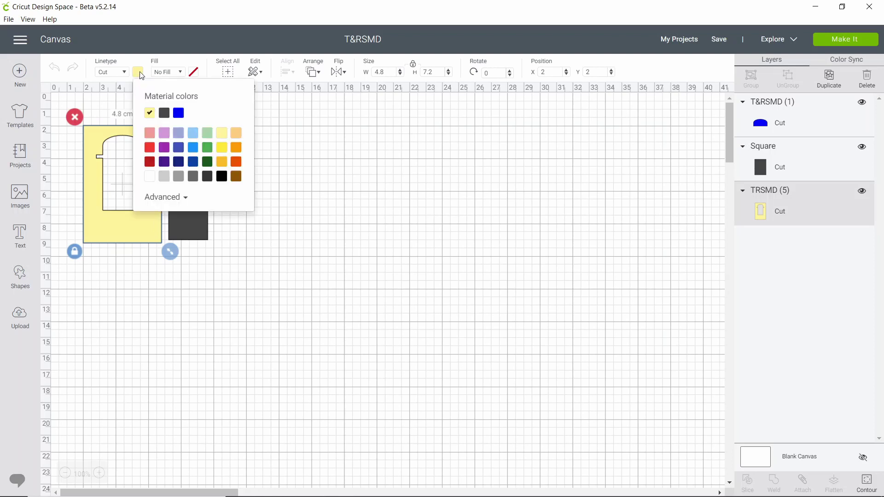
pyautogui.click(178, 112)
pyautogui.click(180, 206)
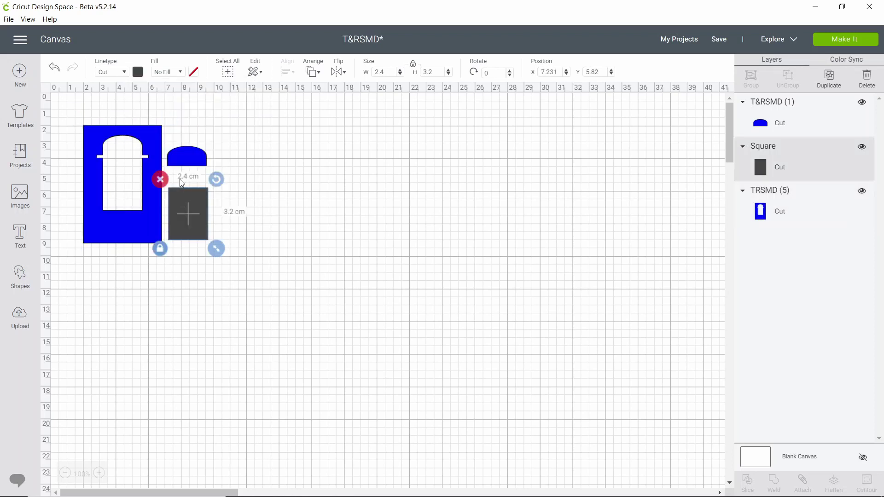
pyautogui.click(141, 71)
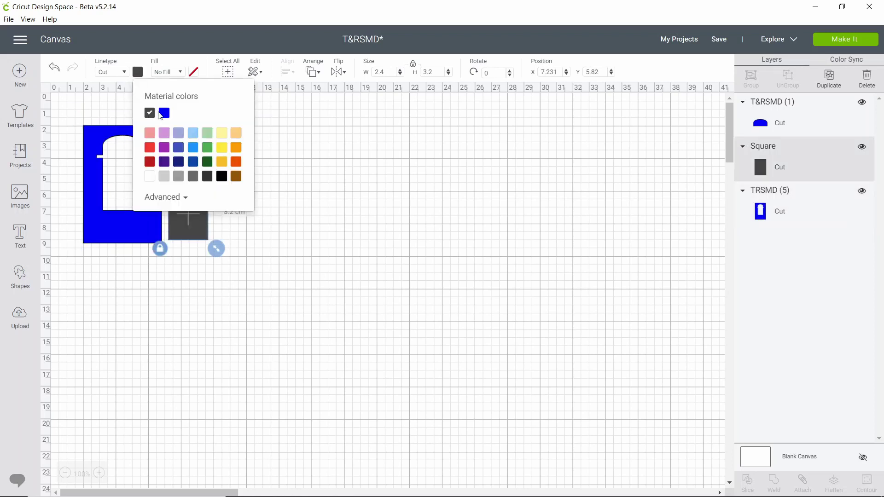
pyautogui.click(170, 117)
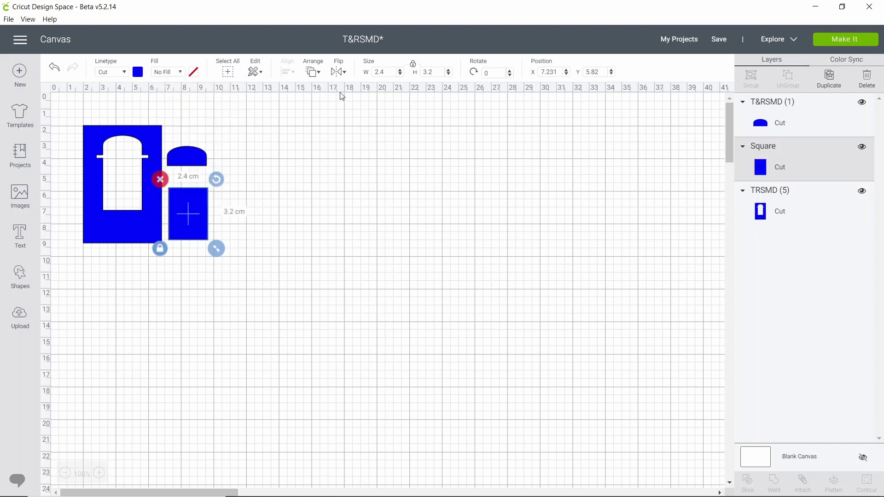
pyautogui.click(20, 316)
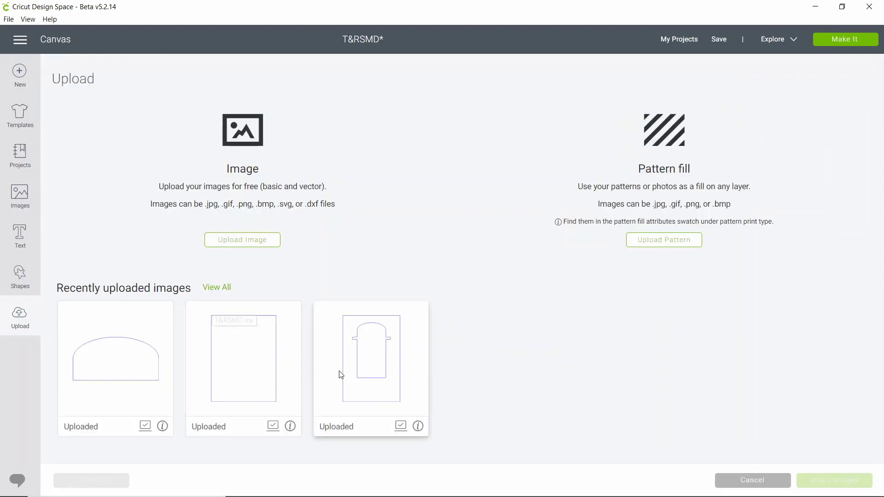
# - Upload and save T&RSMD.svg, then insert the new frame image onto the canvas
pyautogui.click(241, 240)
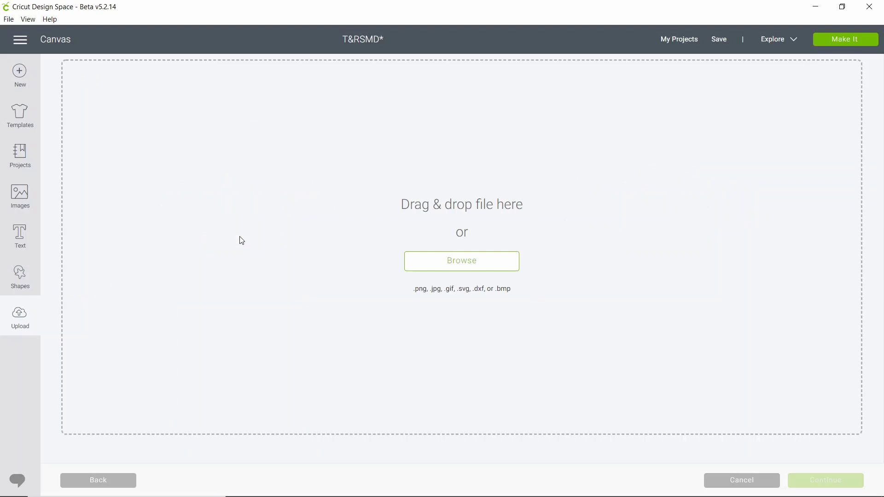
pyautogui.click(436, 264)
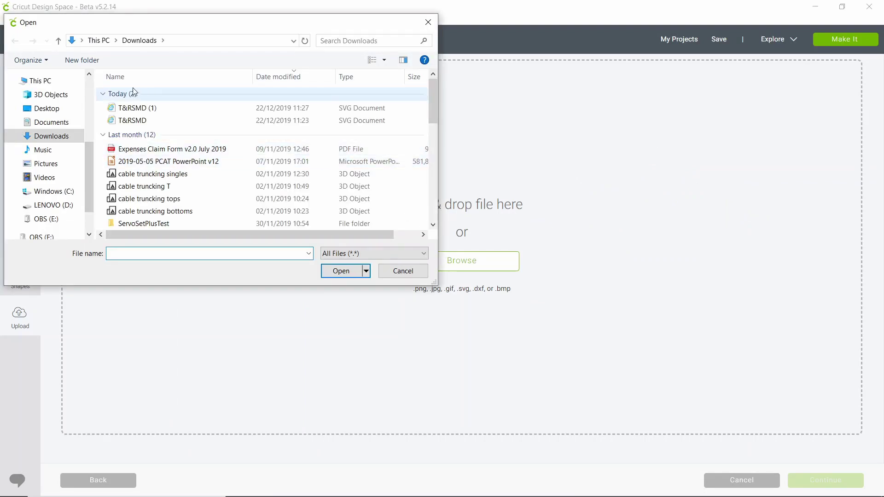
pyautogui.click(133, 122)
pyautogui.click(342, 272)
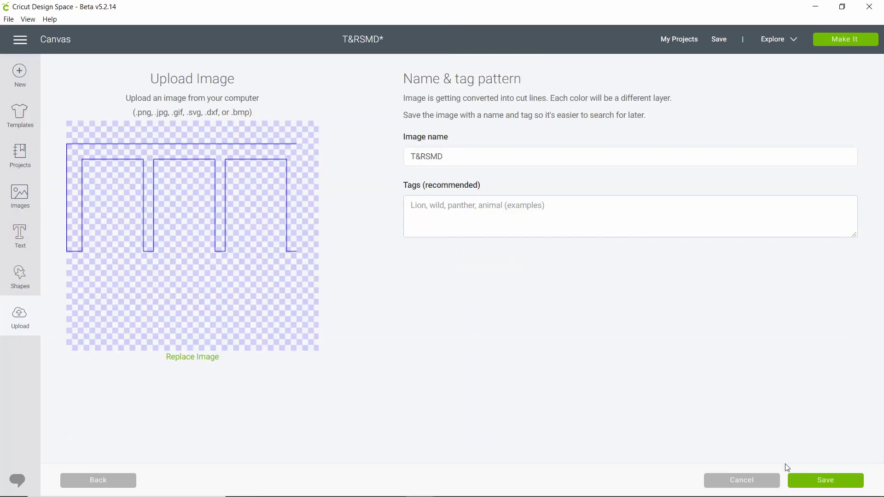
pyautogui.click(808, 480)
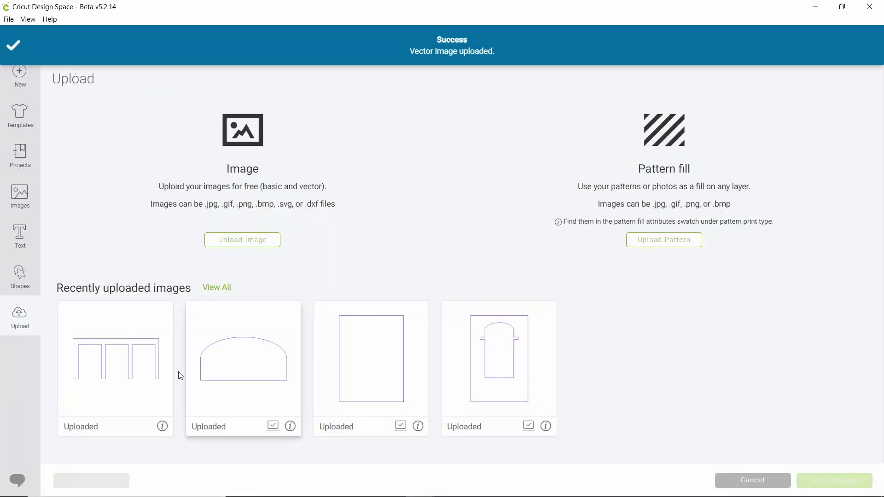
pyautogui.click(119, 382)
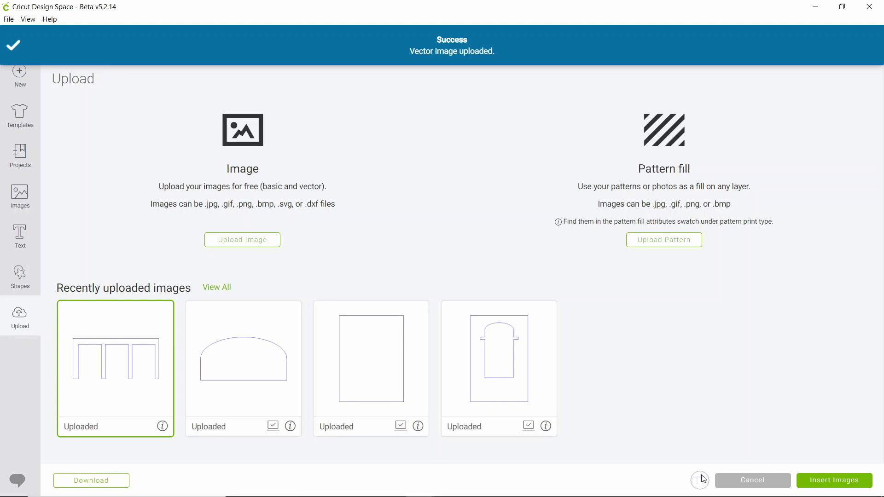
pyautogui.click(809, 480)
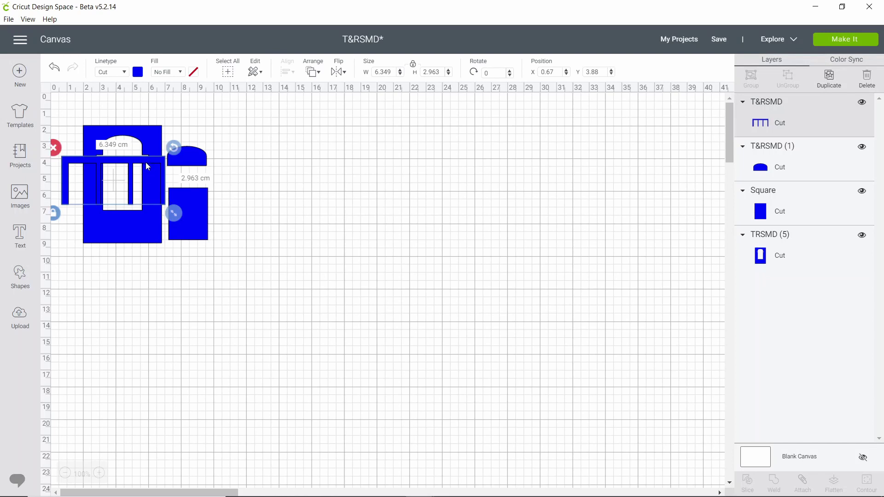
# - Move the frame and thin bar apart and set the bar's width to 3.4 cm
pyautogui.moveTo(145, 164)
pyautogui.mouseDown()
pyautogui.moveTo(199, 294)
pyautogui.moveTo(193, 287)
pyautogui.mouseUp()
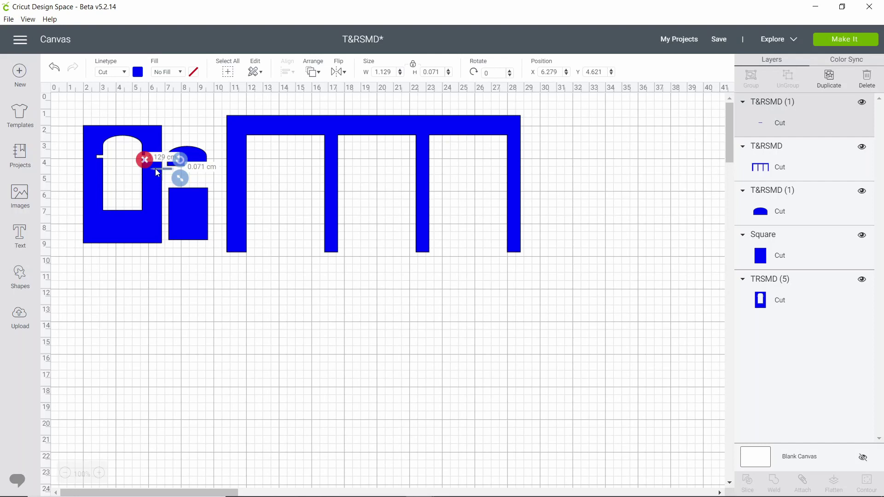
pyautogui.moveTo(156, 169); pyautogui.dragTo(155, 292)
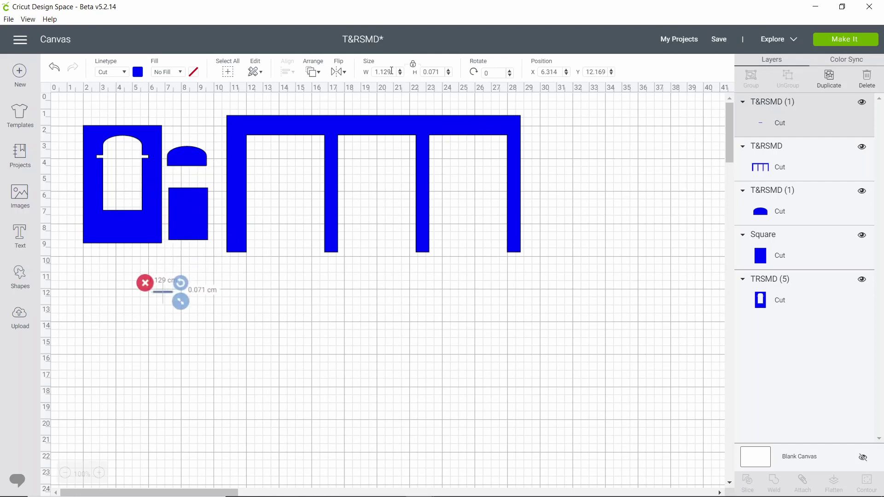
pyautogui.moveTo(392, 72); pyautogui.dragTo(366, 74)
pyautogui.write('3.4')
pyautogui.press('Return')
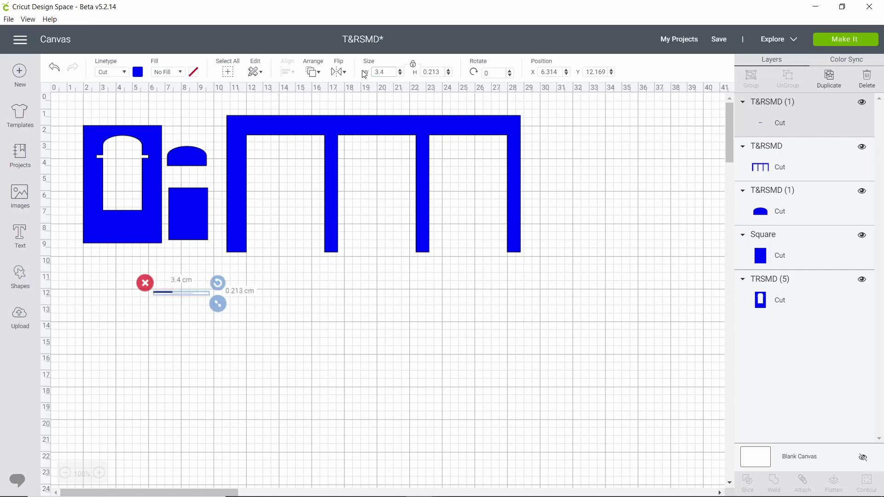
pyautogui.click(443, 71)
pyautogui.moveTo(438, 71); pyautogui.dragTo(434, 72)
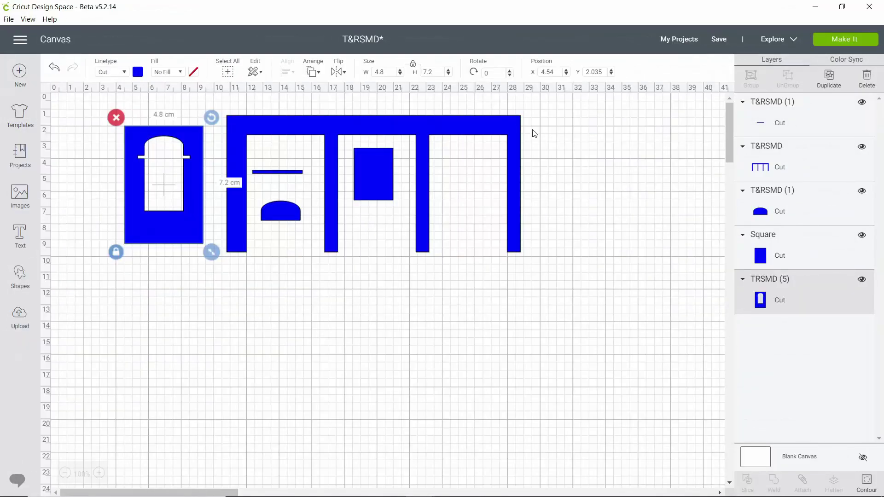
# - On the mat preview, fit the rectangle, arch and bar inside the frame; window plate lower left
pyautogui.click(845, 39)
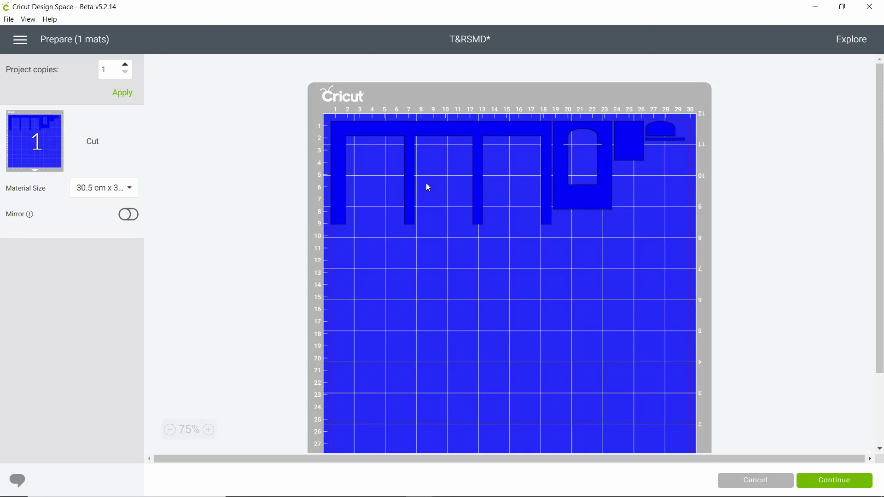
pyautogui.moveTo(591, 199)
pyautogui.mouseDown()
pyautogui.moveTo(364, 298)
pyautogui.moveTo(367, 320)
pyautogui.moveTo(375, 315)
pyautogui.mouseUp()
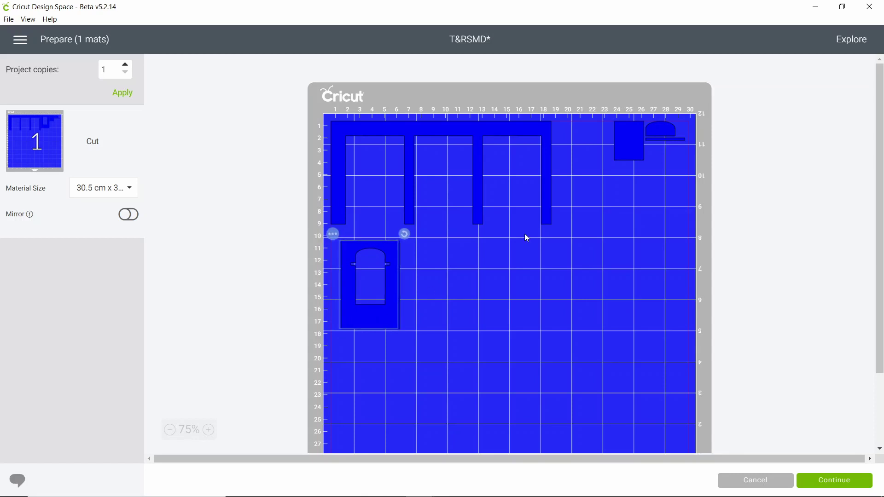
pyautogui.moveTo(624, 150); pyautogui.dragTo(367, 199)
pyautogui.moveTo(655, 136); pyautogui.dragTo(443, 185)
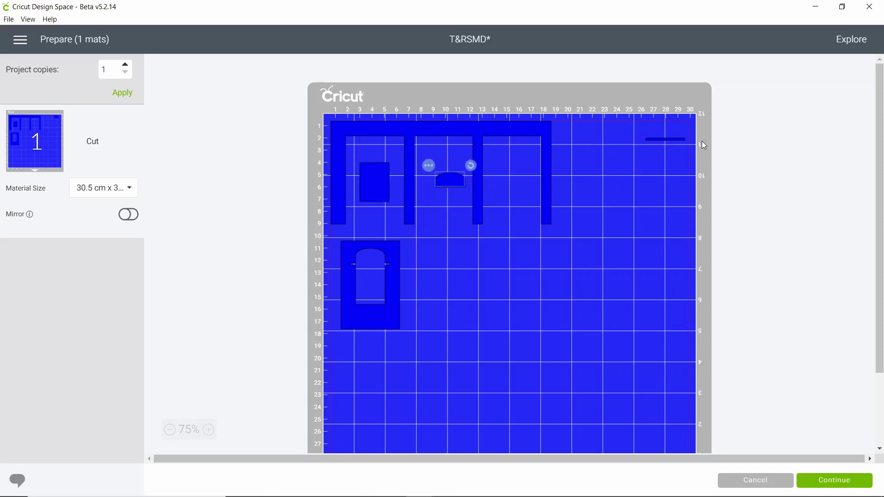
pyautogui.moveTo(675, 139); pyautogui.dragTo(524, 177)
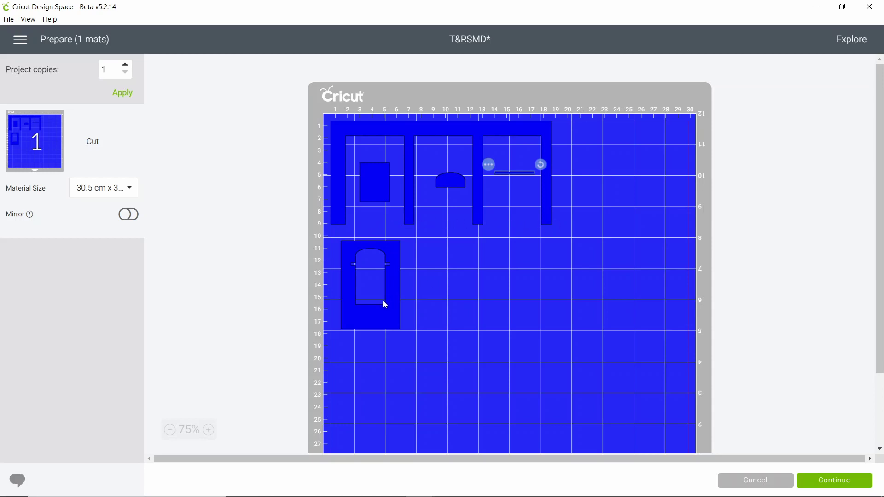
pyautogui.moveTo(380, 317); pyautogui.dragTo(378, 419)
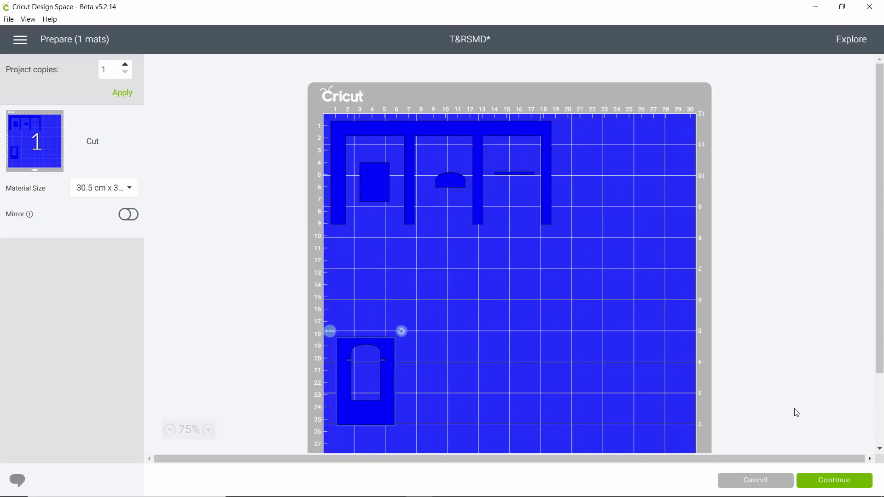